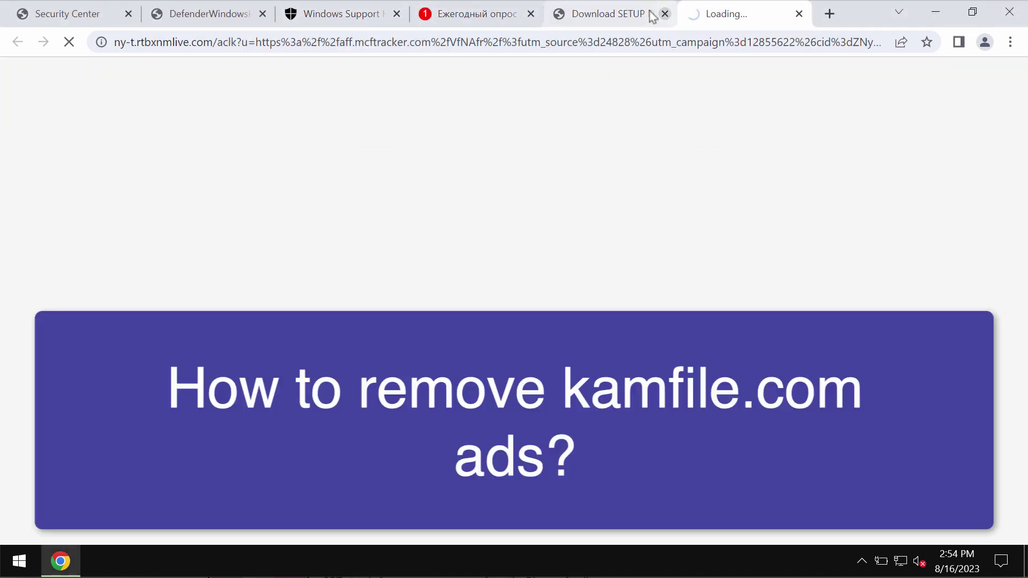
- Try the free setup file download on the kamfile page
left_click(611, 13)
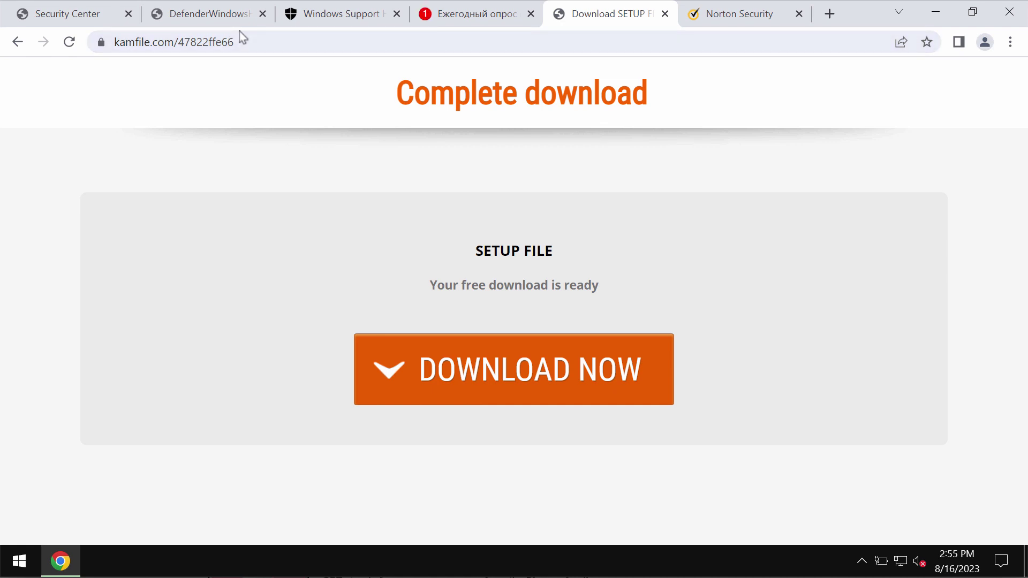
- Replace the kamfile address with combocleaner.com and load the site
left_click(313, 41)
left_click(332, 42)
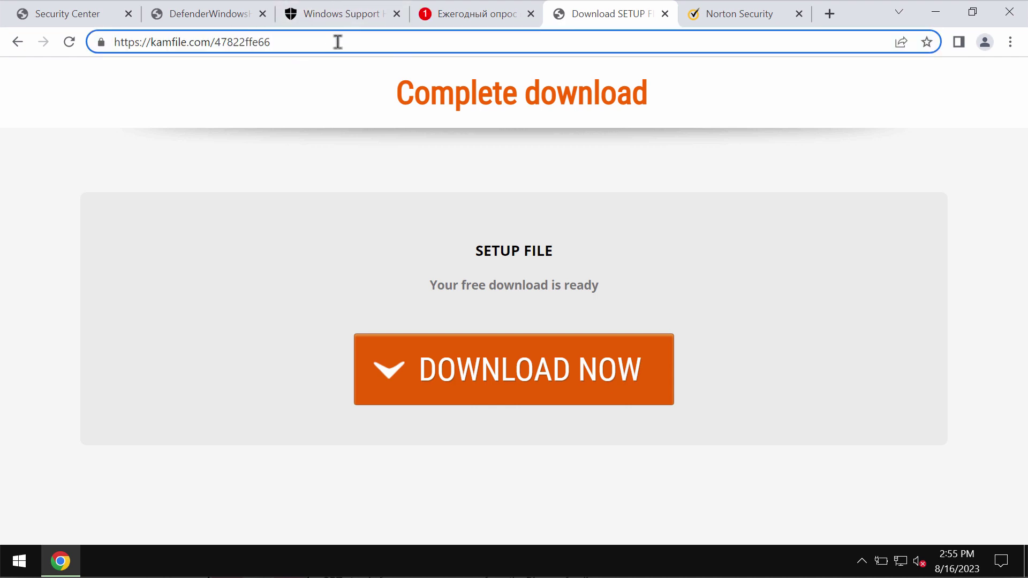
key("ctrl+a")
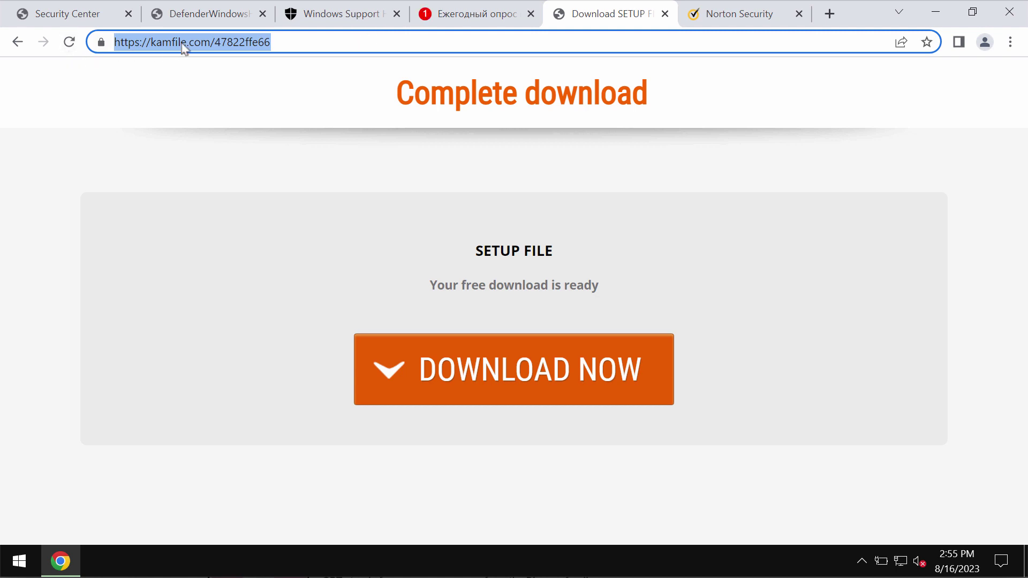
left_click(199, 42)
double_click(200, 42)
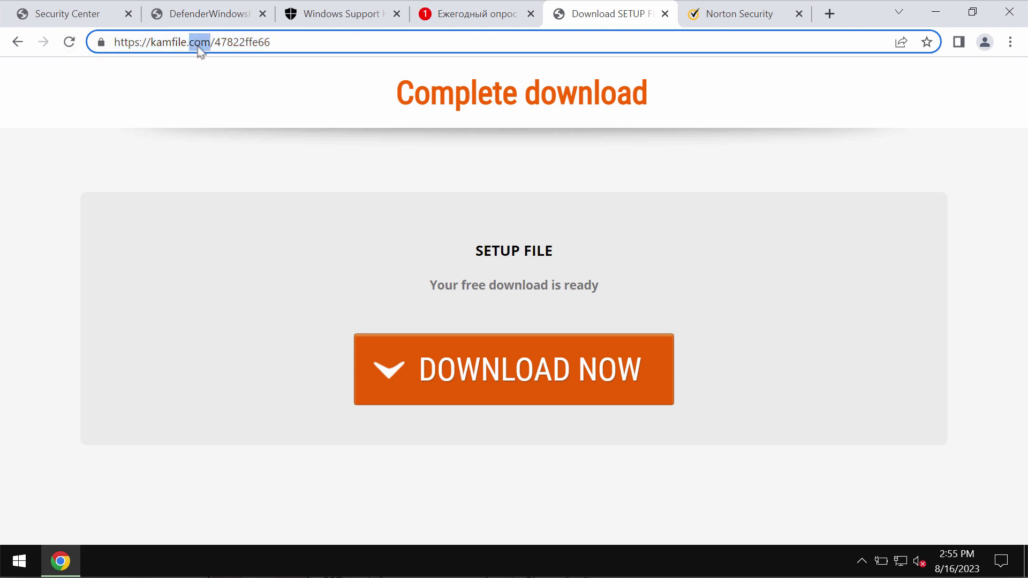
left_click(199, 41)
triple_click(199, 42)
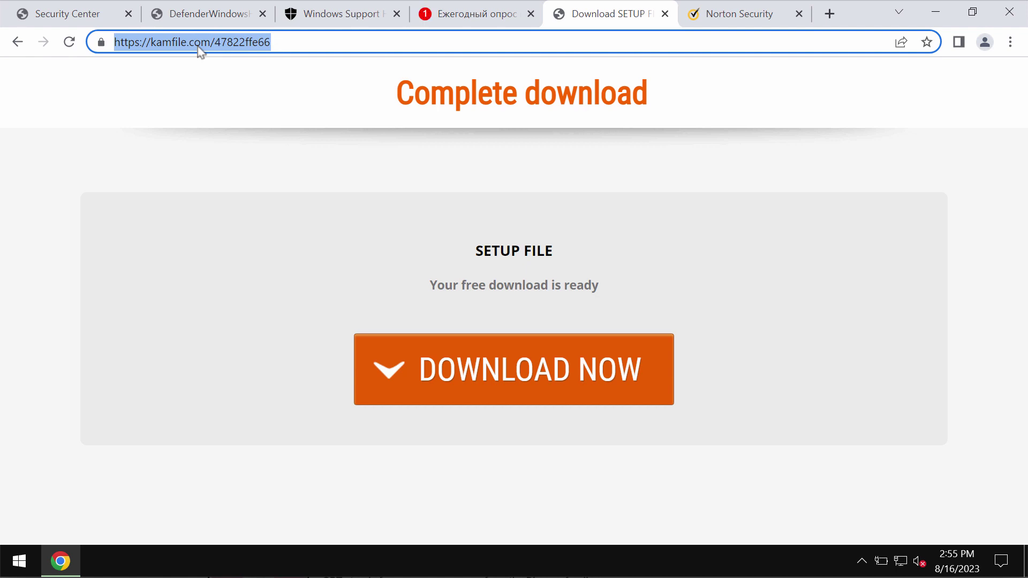
type("combocleaner.com")
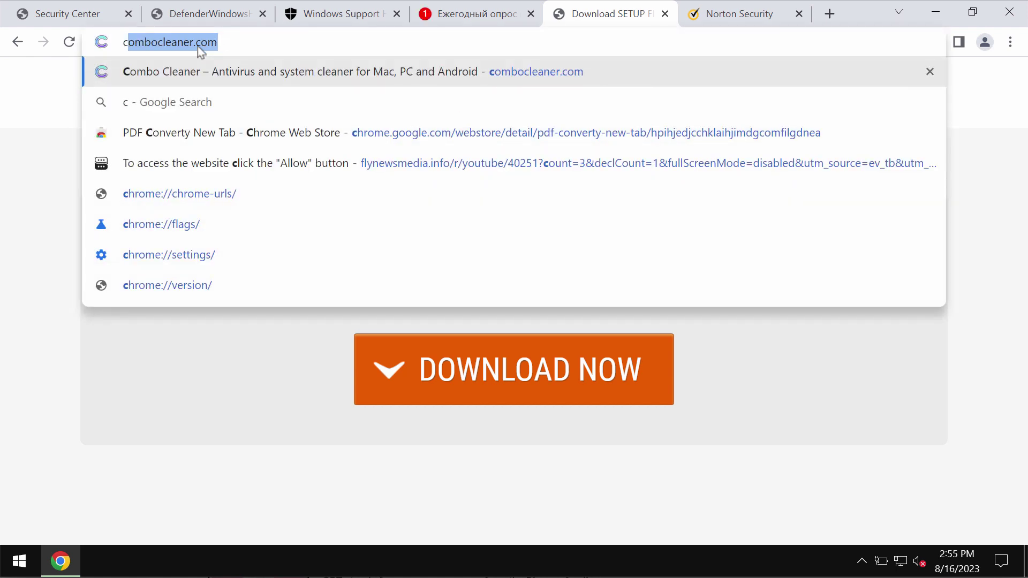
key("Return")
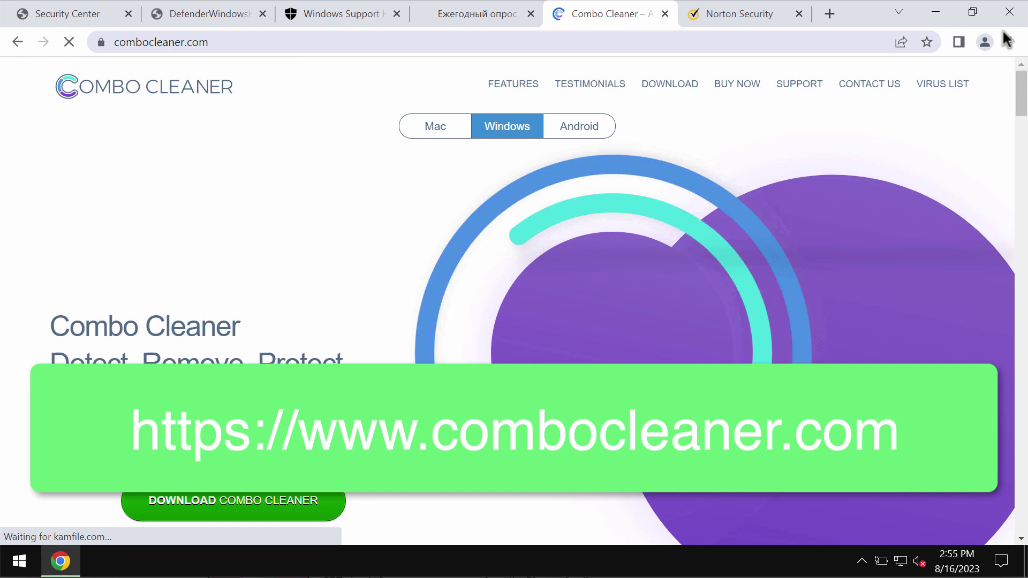
- Minimize Chrome and launch Combo Cleaner from its desktop shortcut
left_click(934, 13)
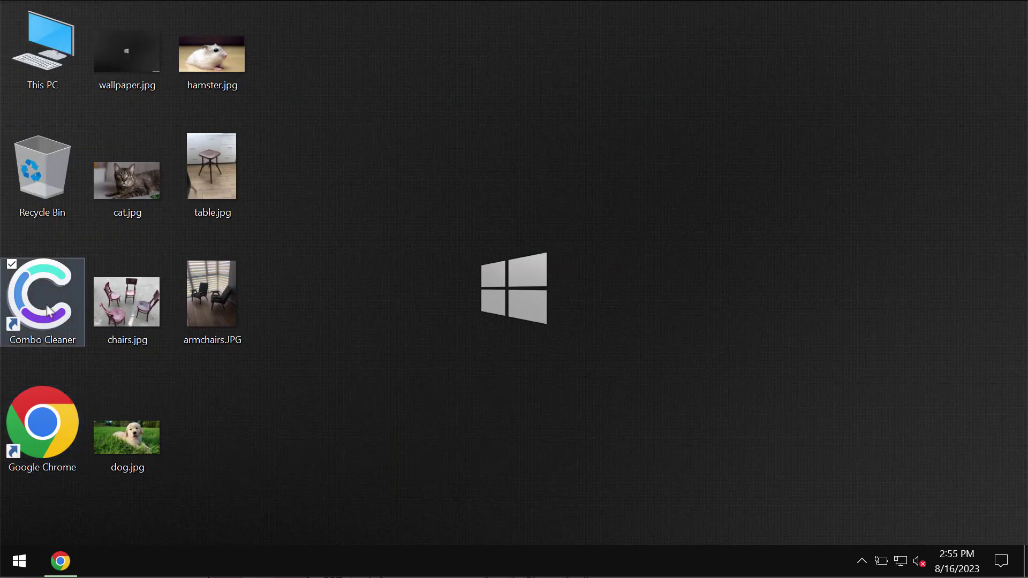
double_click(41, 301)
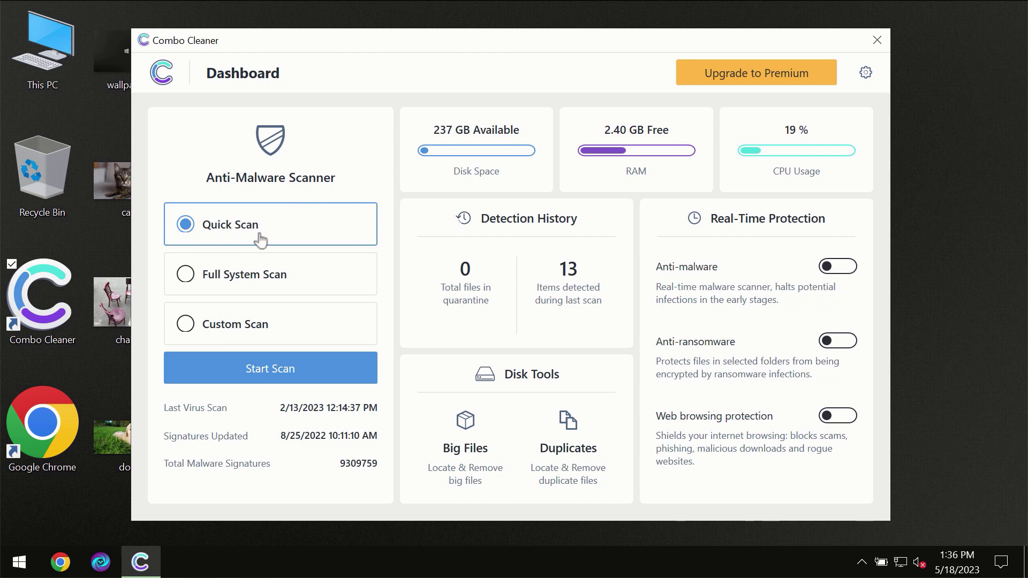
- Start a Quick Scan from the Combo Cleaner Dashboard
left_click(263, 371)
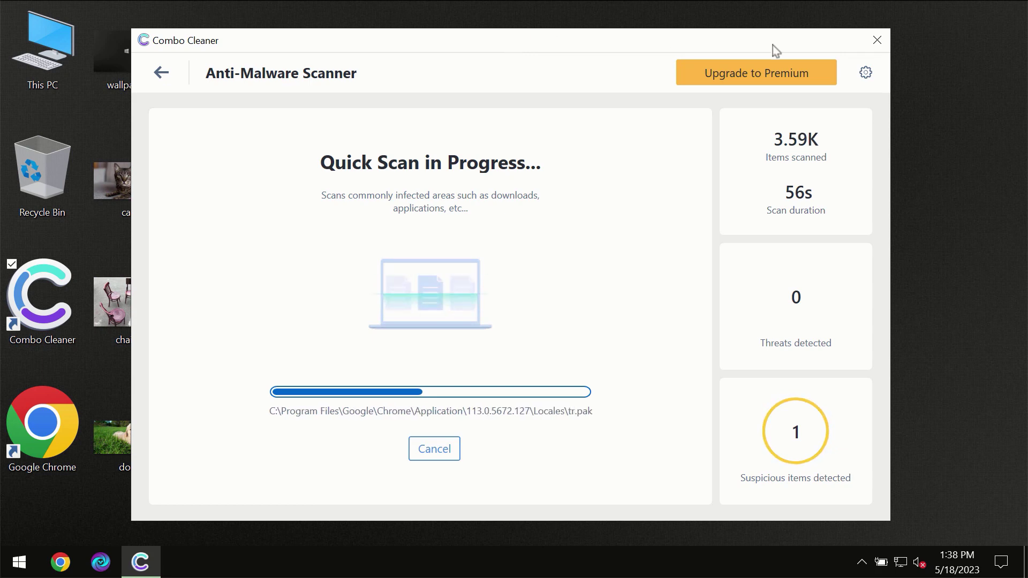
- Review the general settings and the Anti-Ransomware settings tab
left_click(866, 73)
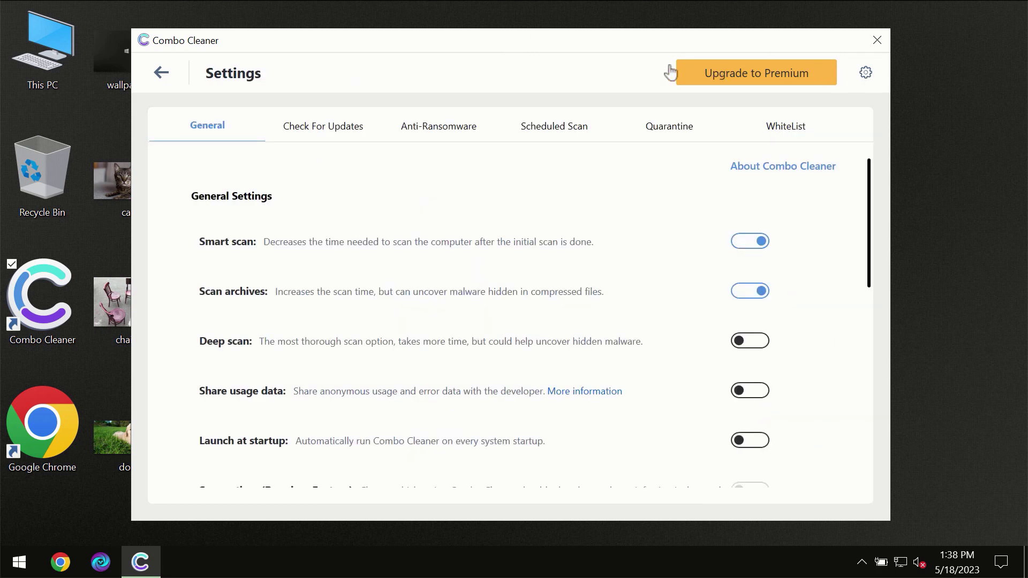
left_click(434, 129)
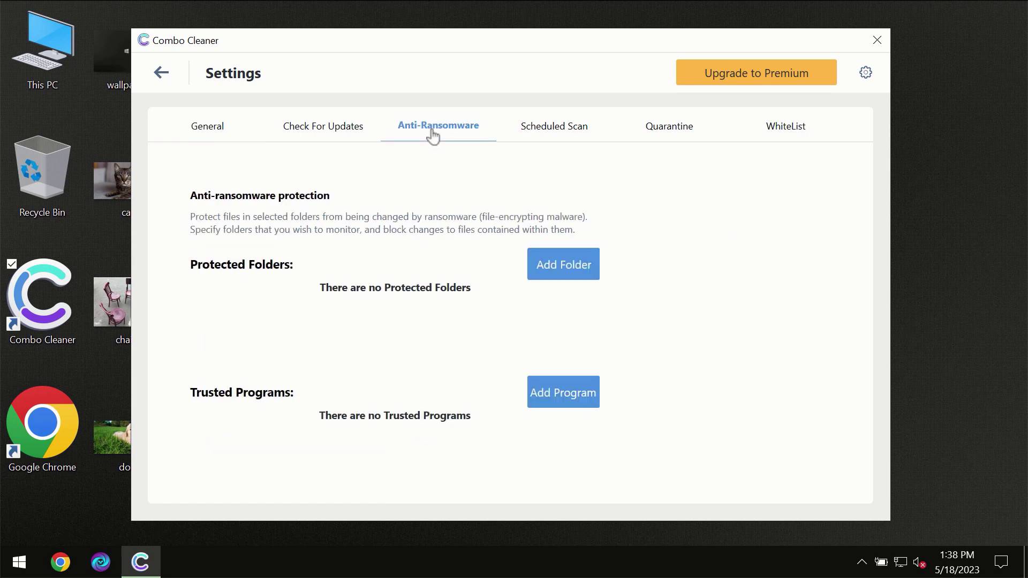
- Follow the Quick Scan to its spam ads result and open the Premium upgrade page
left_click(163, 77)
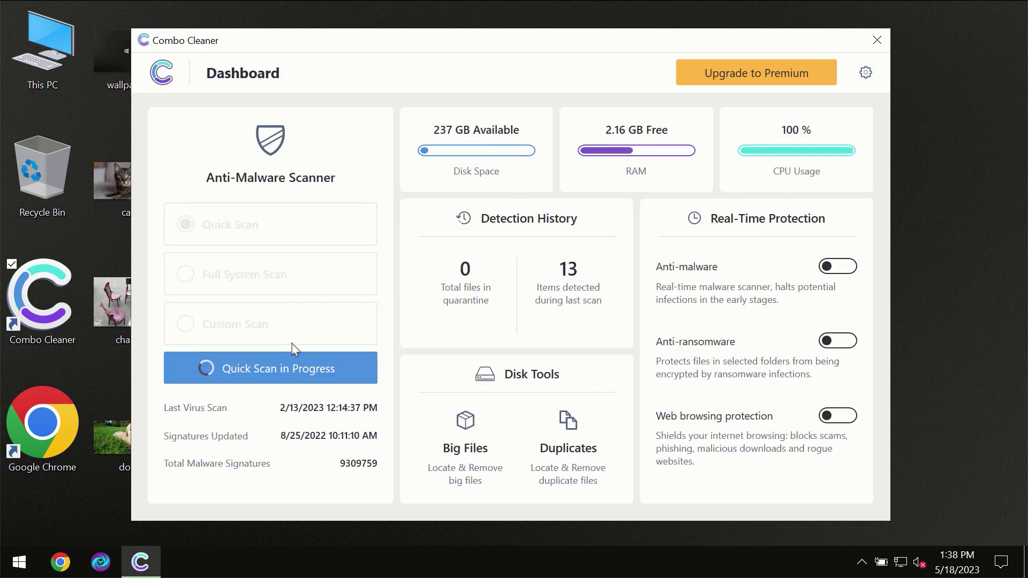
left_click(297, 371)
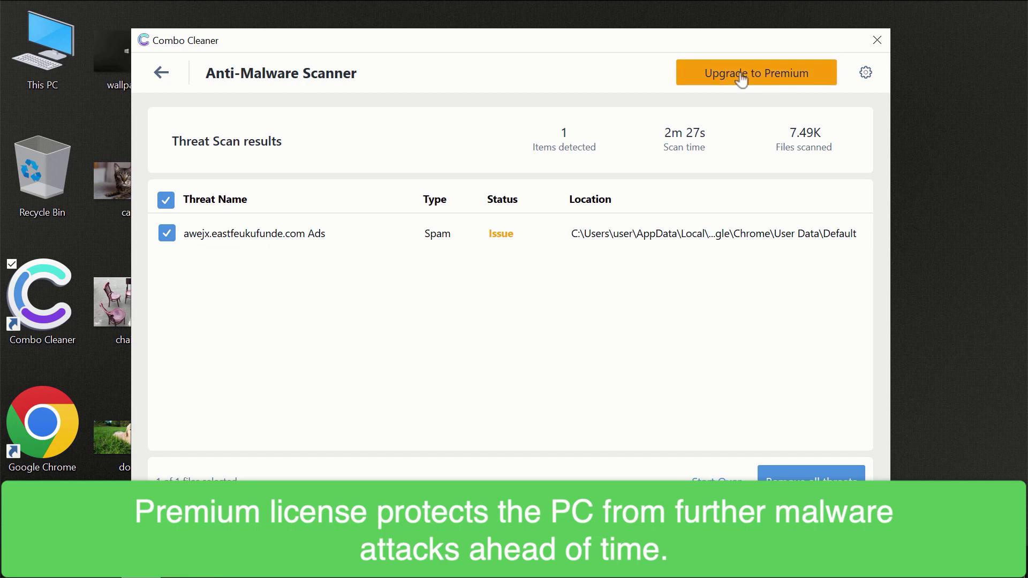
left_click(739, 76)
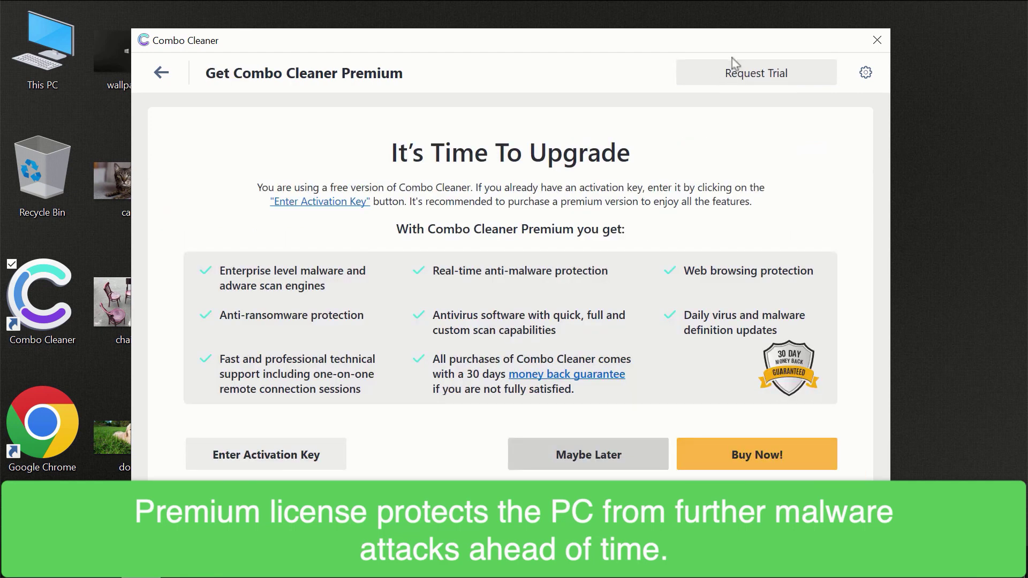